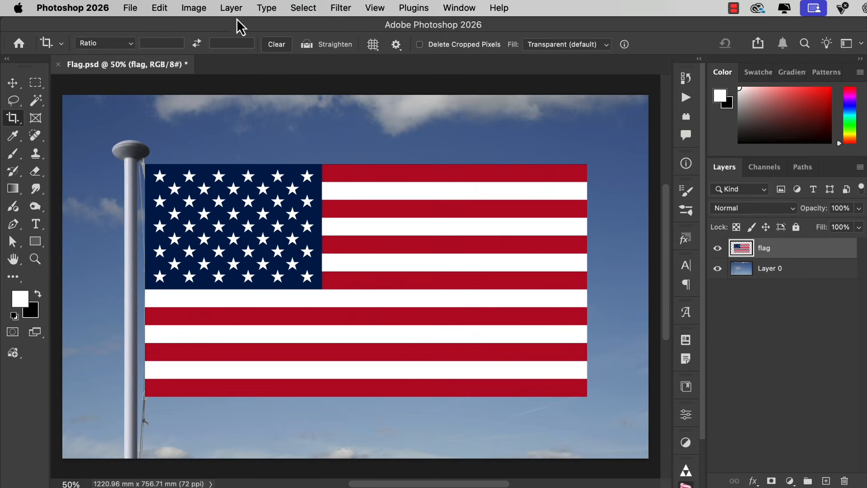
Convert the flag layer to a Smart Object
click(231, 8)
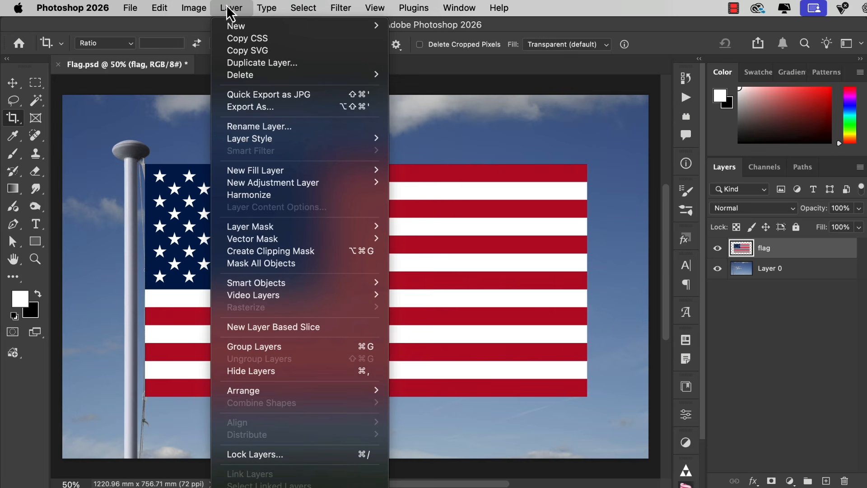
mouse_move(292, 283)
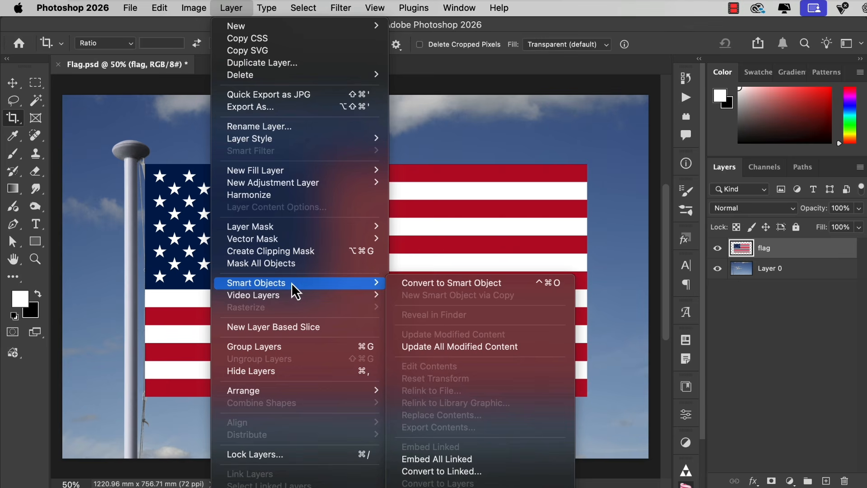
click(477, 283)
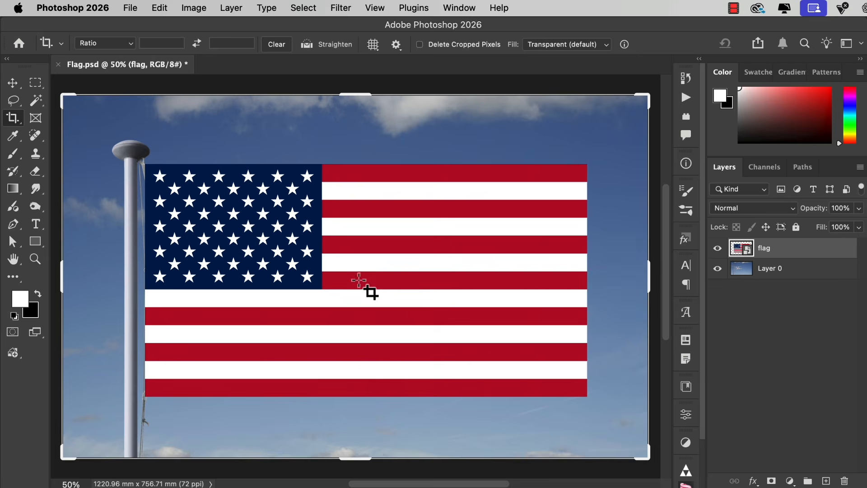
Start a warp transform on the flag layer using the Flag preset and set its bend to -15.7%
key(v)
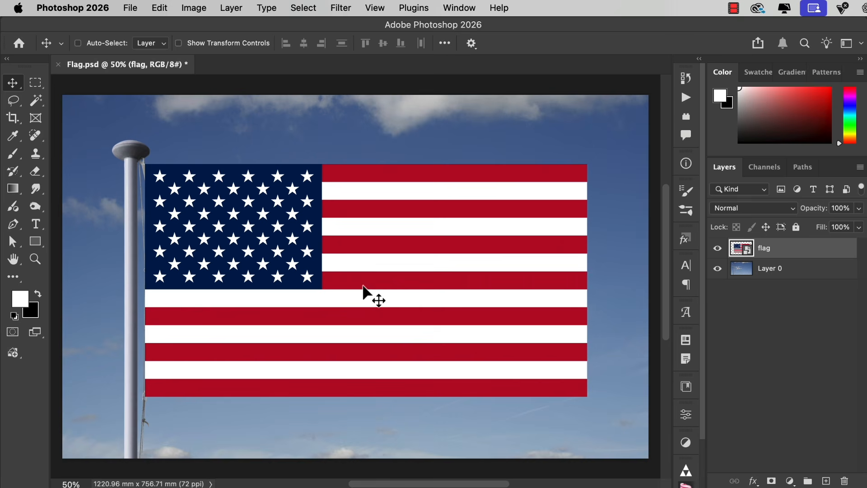
key(super)
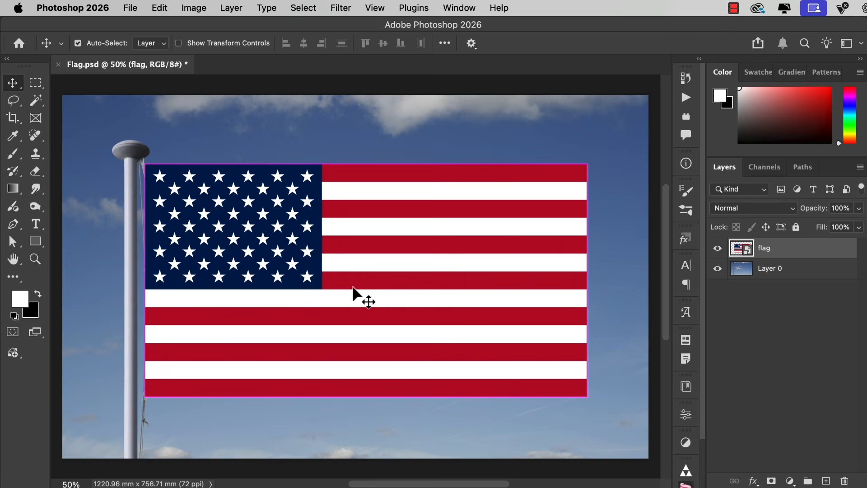
key(super+t)
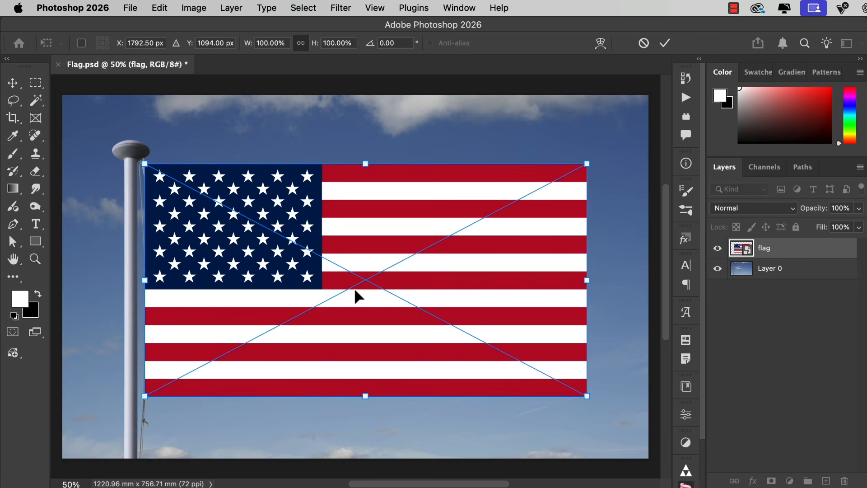
click(600, 45)
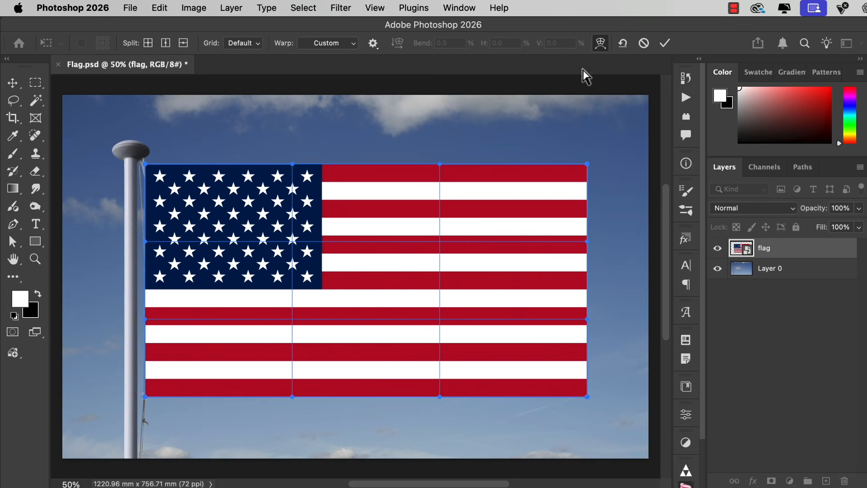
click(351, 44)
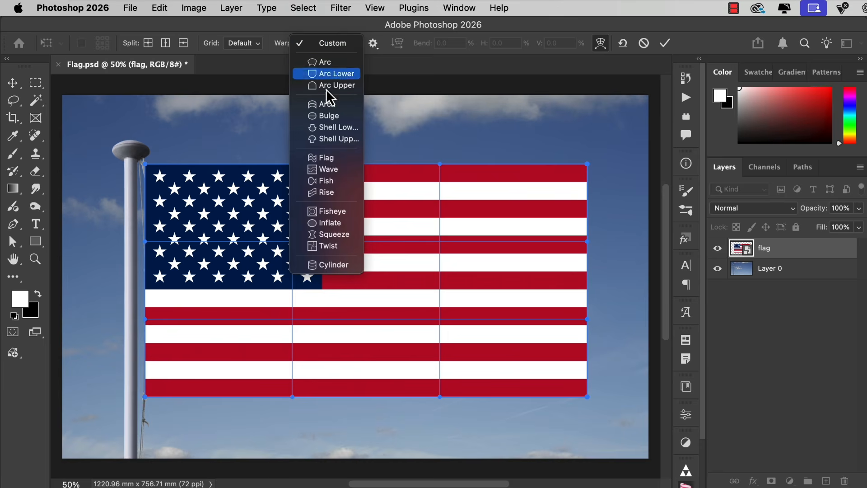
click(314, 159)
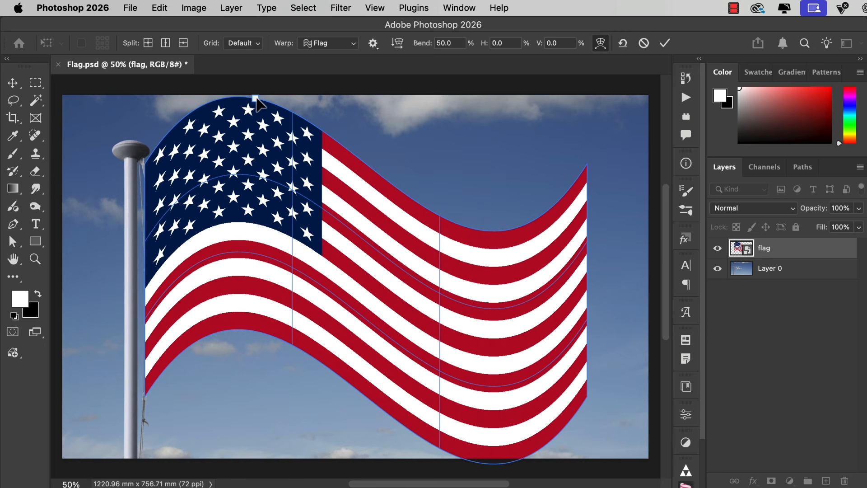
drag(256, 98, 256, 185)
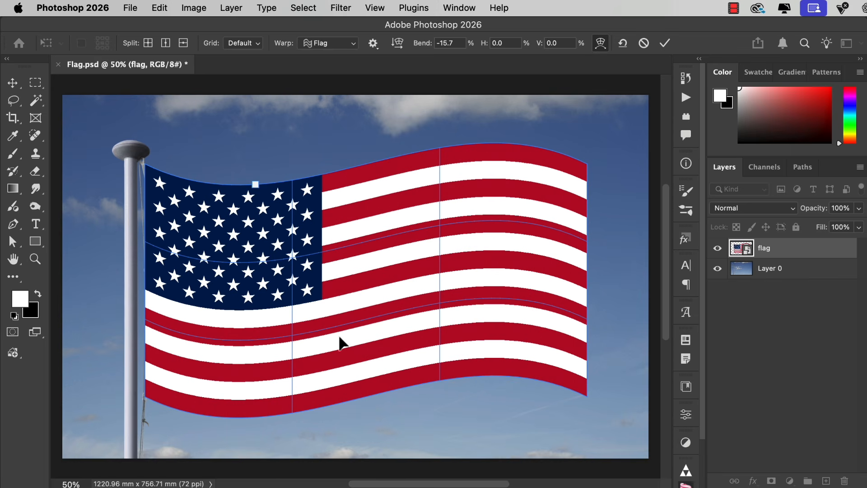
Change the warp to Custom and curve the flag's pole-side edge slightly inward, away from the pole
click(352, 43)
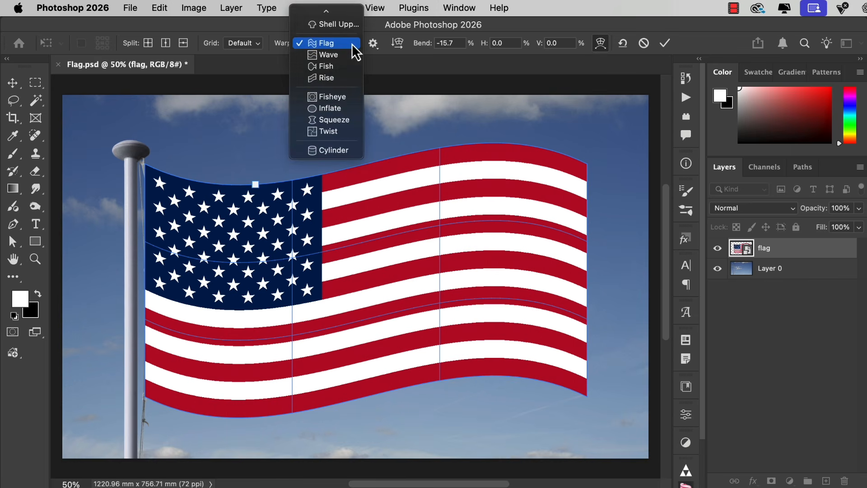
mouse_move(333, 10)
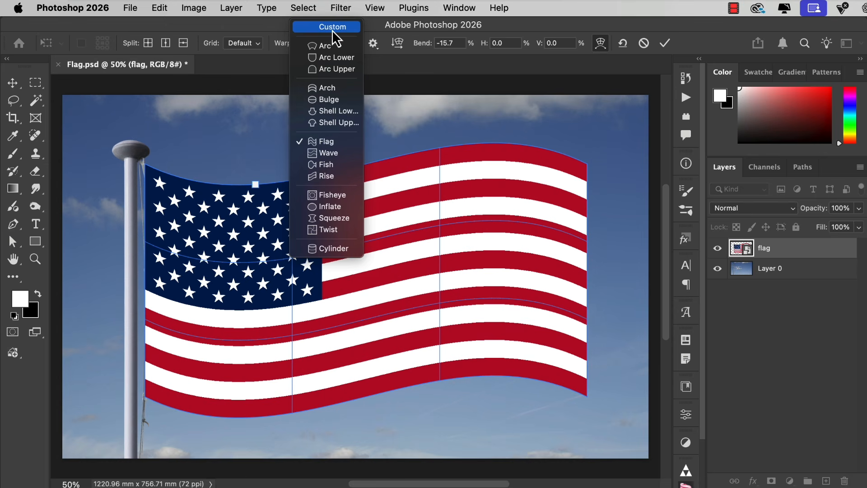
click(331, 30)
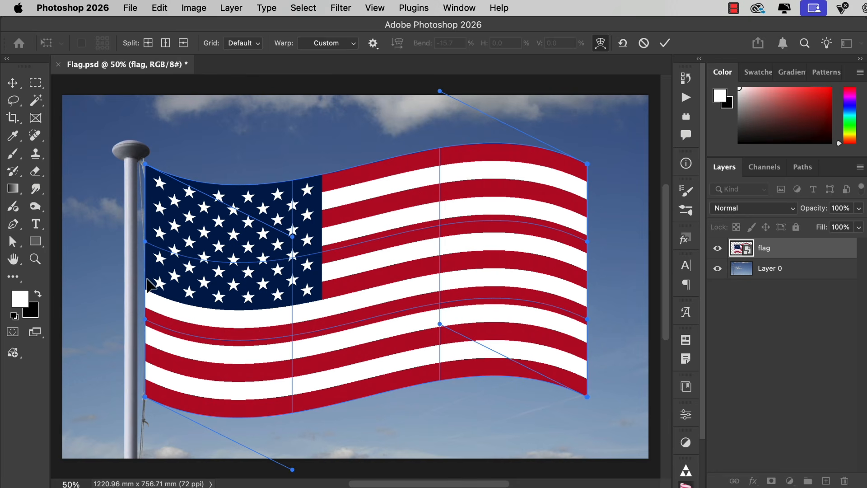
mouse_move(147, 280)
mouse_down()
mouse_move(158, 287)
mouse_move(152, 269)
mouse_up()
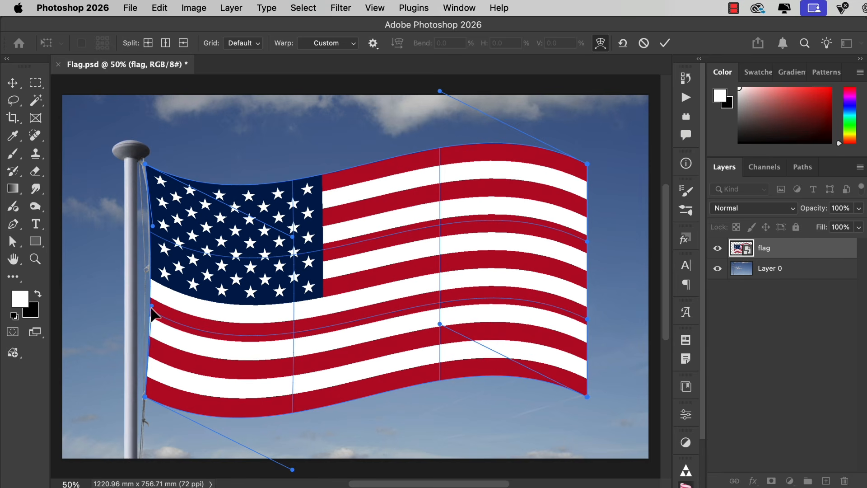
drag(151, 309, 156, 311)
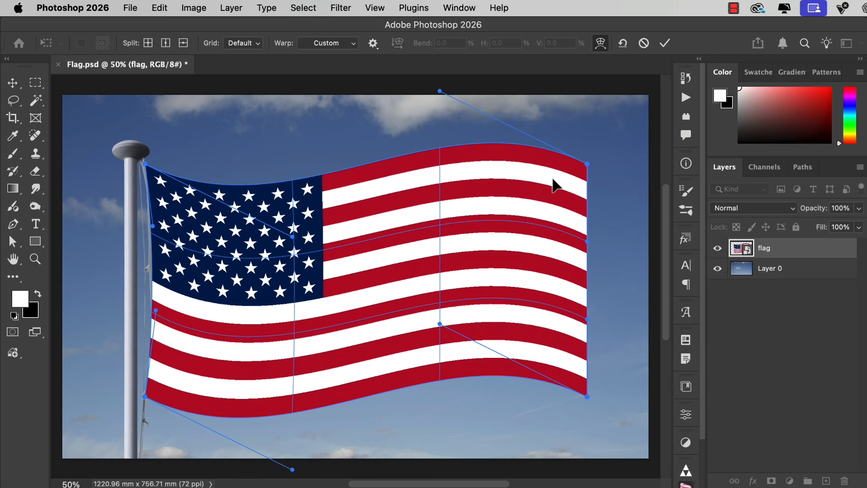
Reshape the flag's free edge by pulling its upper corner inward, curving the side, and extending the lower corner slightly outward
drag(586, 163, 541, 177)
drag(584, 240, 543, 290)
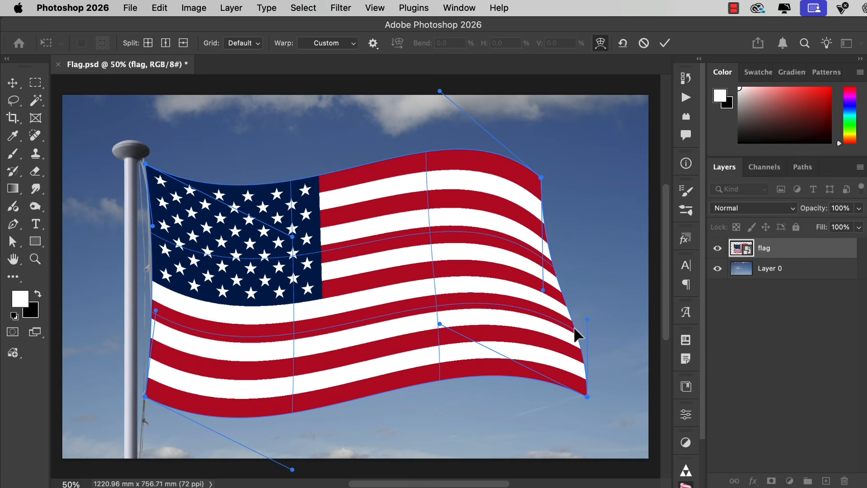
drag(585, 319, 569, 334)
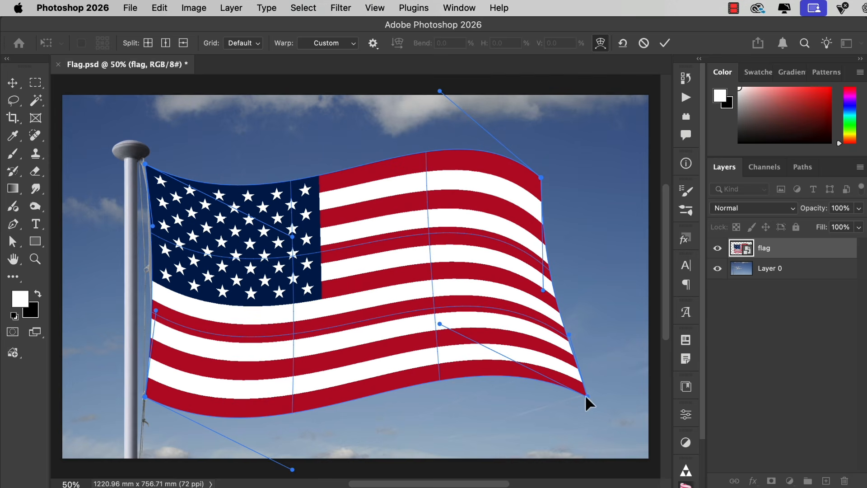
mouse_move(595, 397)
mouse_down()
mouse_move(576, 387)
mouse_move(597, 396)
mouse_up()
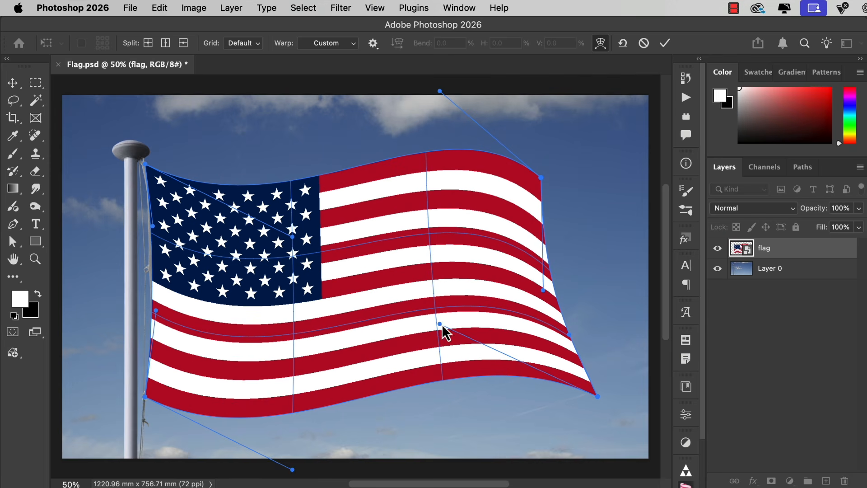
Refine the waves of the flag's lower and upper edges with their curve handles and apply the warp
drag(441, 325, 400, 332)
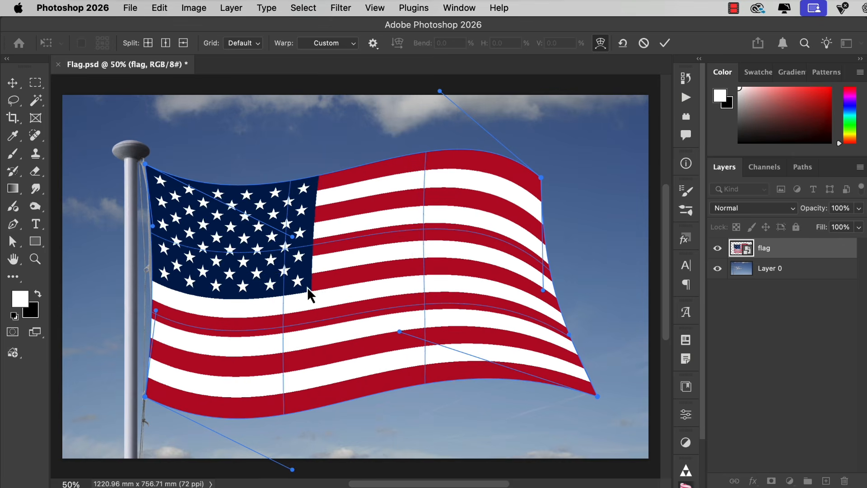
drag(292, 237, 261, 224)
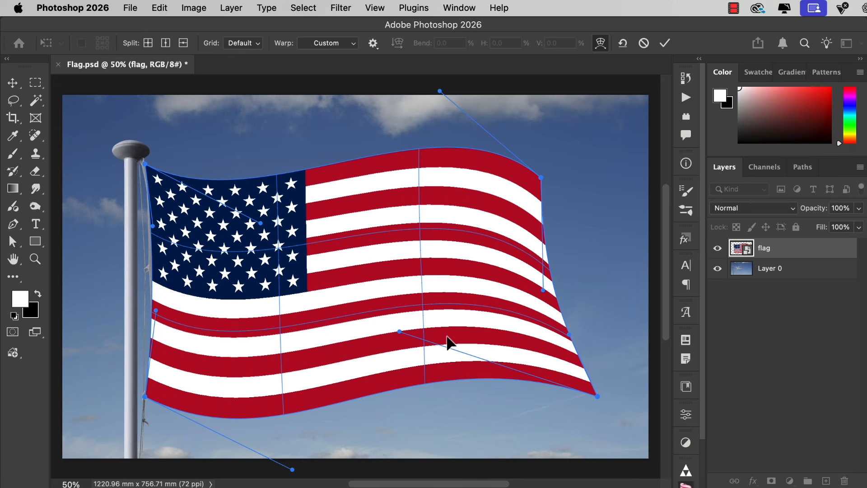
key(Return)
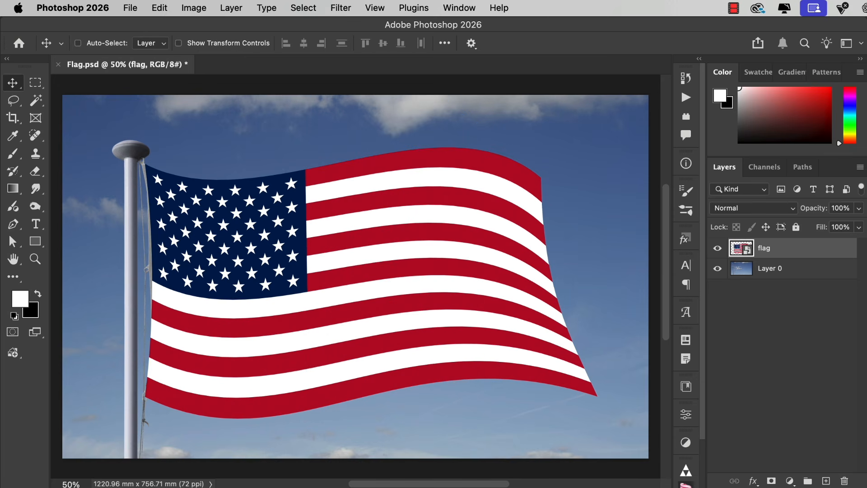
Create a new layer clipped to the flag layer, in Hard Light mode and filled with the neutral color
click(231, 8)
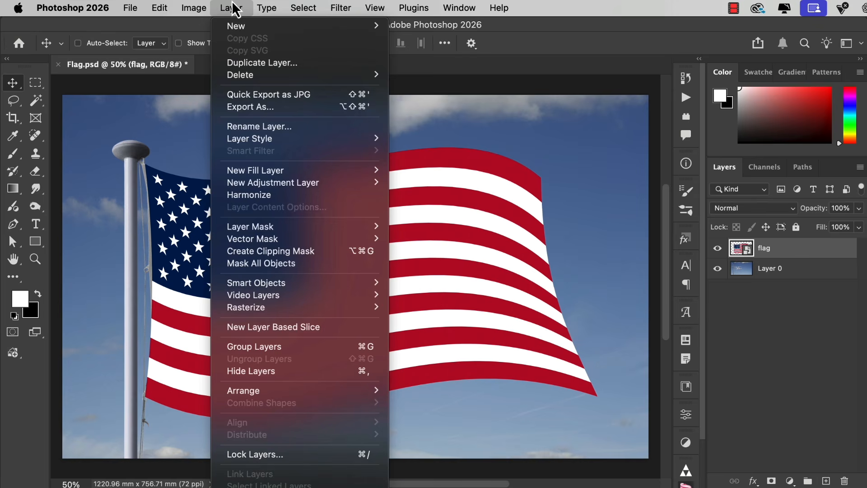
mouse_move(237, 33)
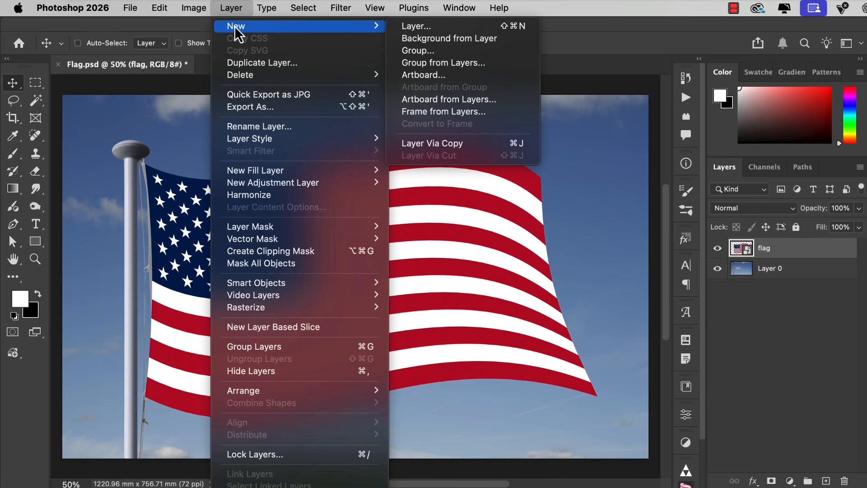
click(449, 28)
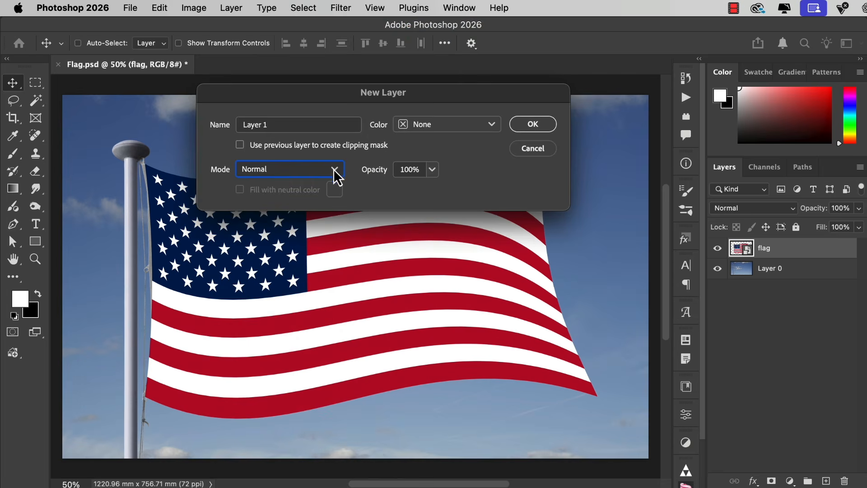
click(337, 171)
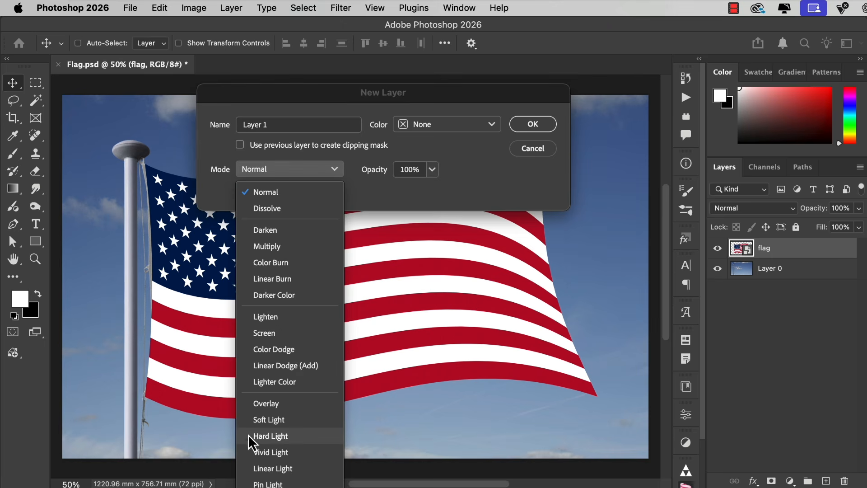
click(268, 436)
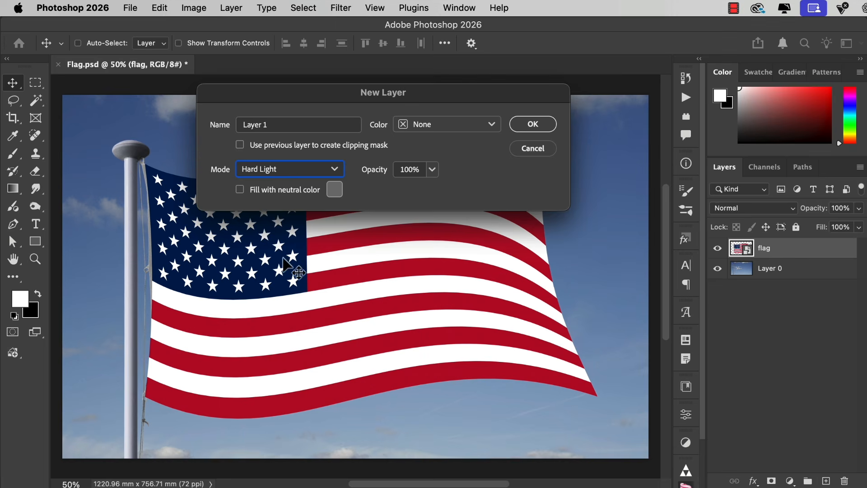
click(240, 190)
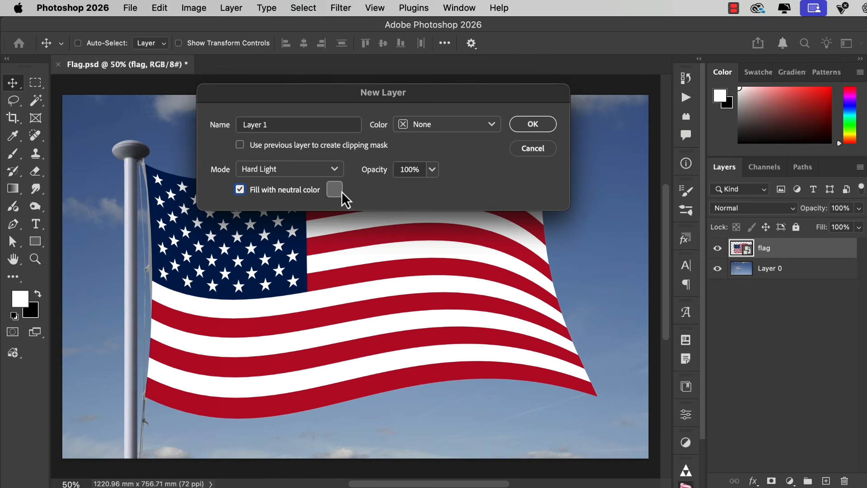
click(240, 145)
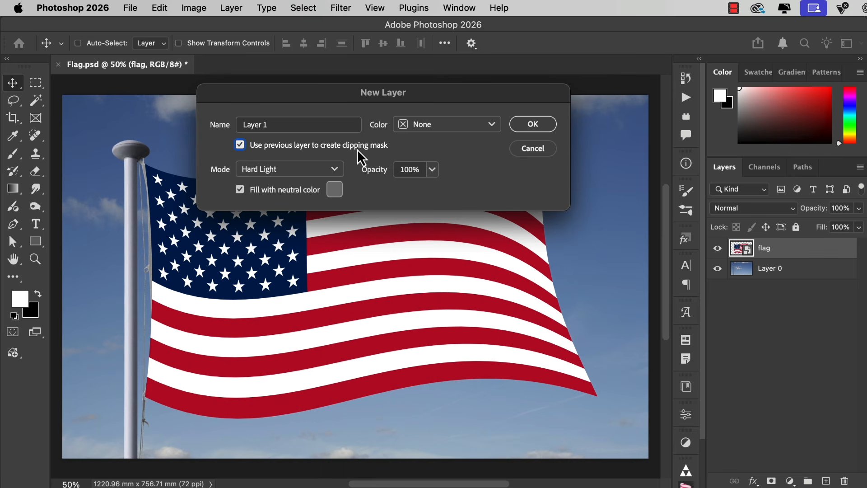
click(534, 127)
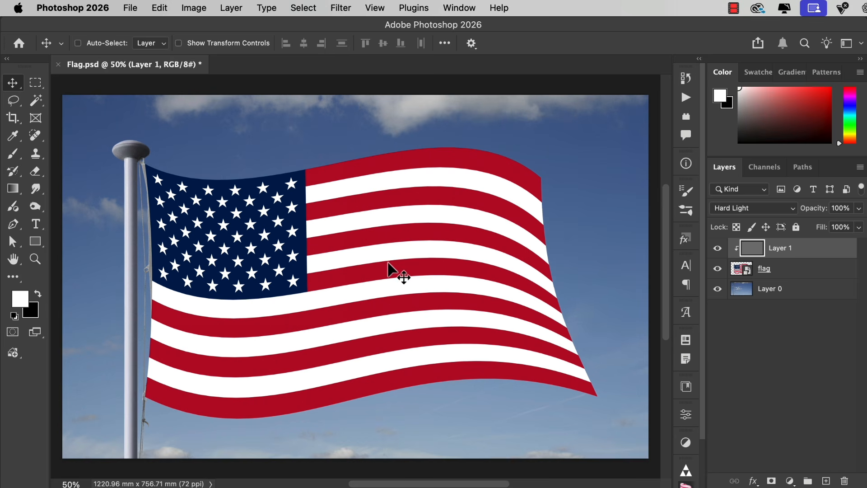
Darken the gray Hard Light layer with a Curves adjustment by pulling the curve's midpoint down
click(195, 7)
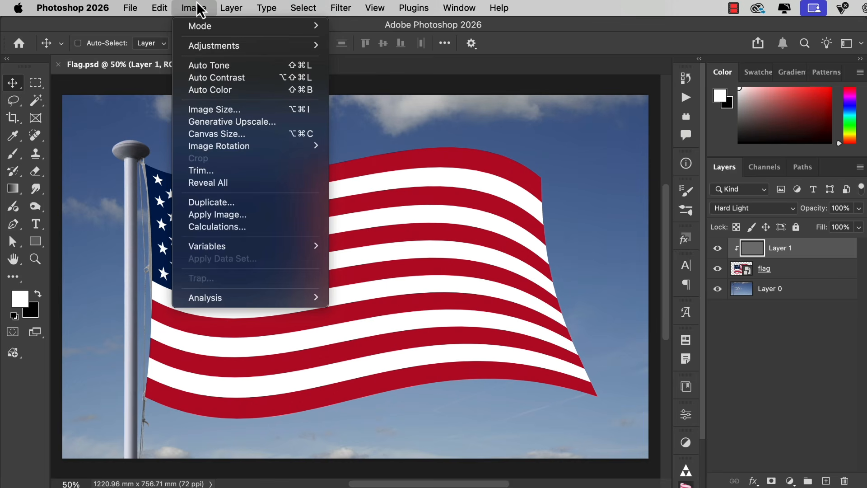
mouse_move(208, 45)
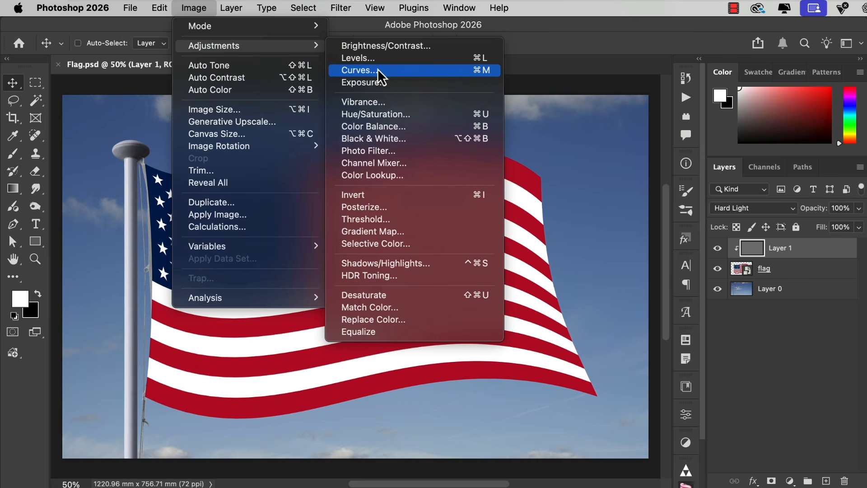
click(361, 70)
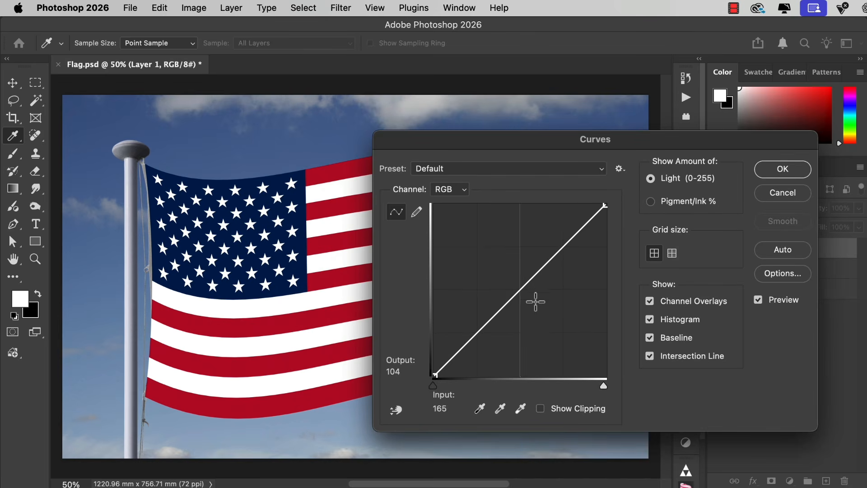
click(520, 293)
drag(520, 292, 531, 306)
click(786, 173)
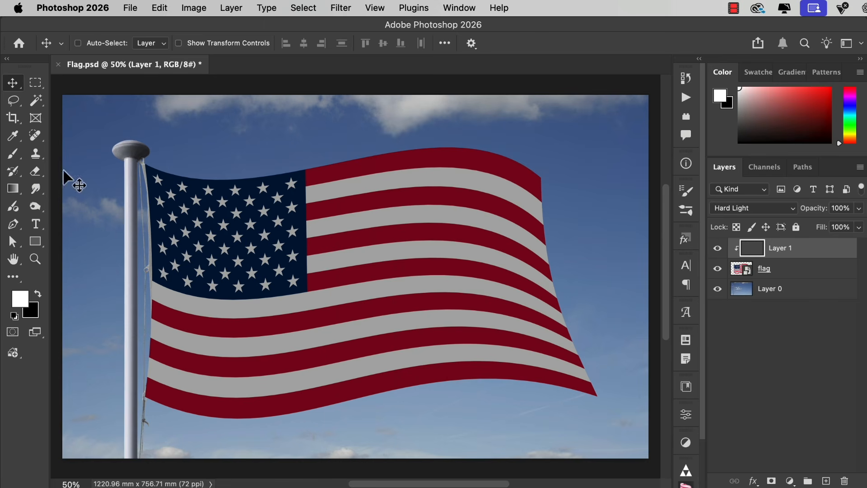
Paint dark curved fold shadows across the flag on the Hard Light layer with the Burn tool in Midtones at 100% exposure
click(32, 209)
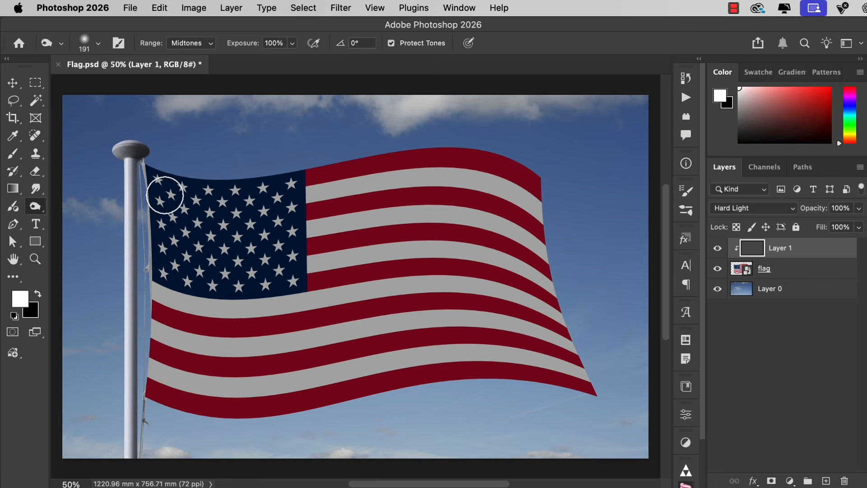
mouse_move(187, 209)
mouse_down()
mouse_move(226, 244)
mouse_move(282, 266)
mouse_move(386, 271)
mouse_move(484, 238)
mouse_move(540, 183)
mouse_up()
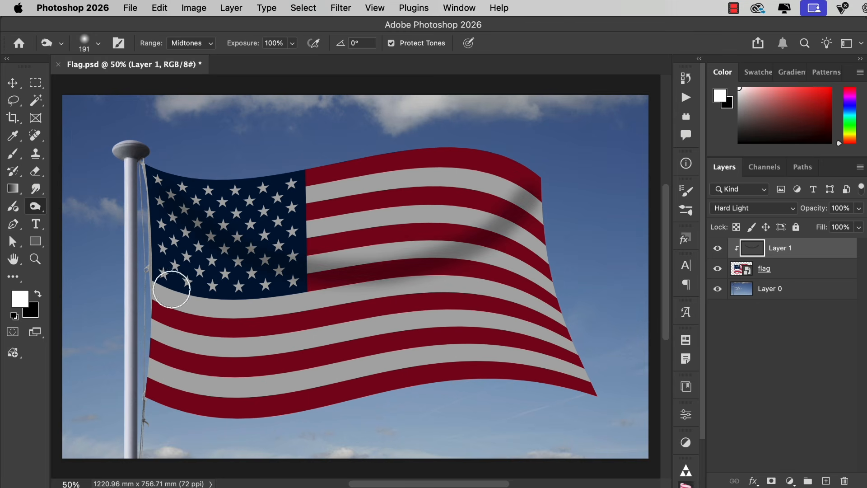
mouse_move(236, 290)
mouse_down()
mouse_move(297, 324)
mouse_move(375, 336)
mouse_move(453, 331)
mouse_move(514, 305)
mouse_up()
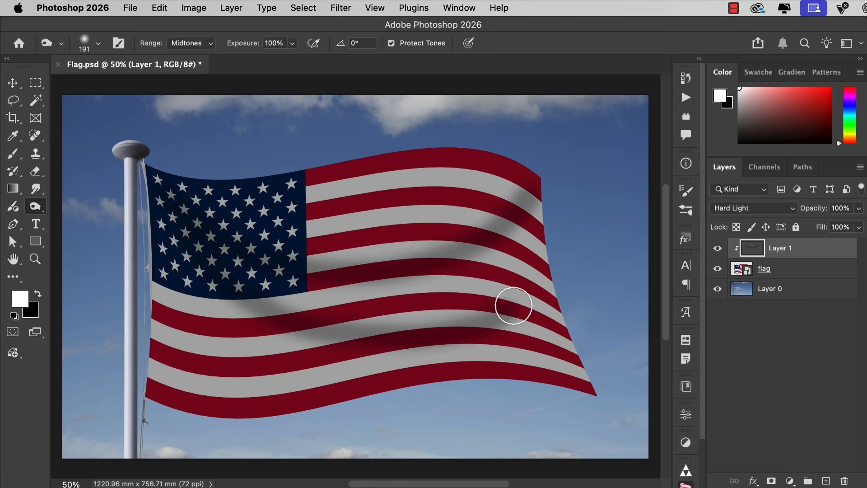
mouse_move(158, 278)
mouse_down()
mouse_move(218, 345)
mouse_move(283, 378)
mouse_move(451, 370)
mouse_up()
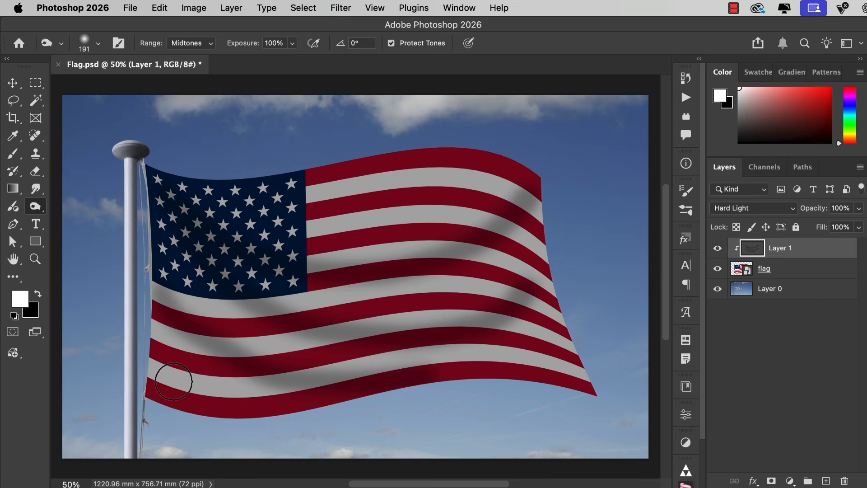
mouse_move(162, 371)
mouse_down()
mouse_move(280, 416)
mouse_move(302, 413)
mouse_up()
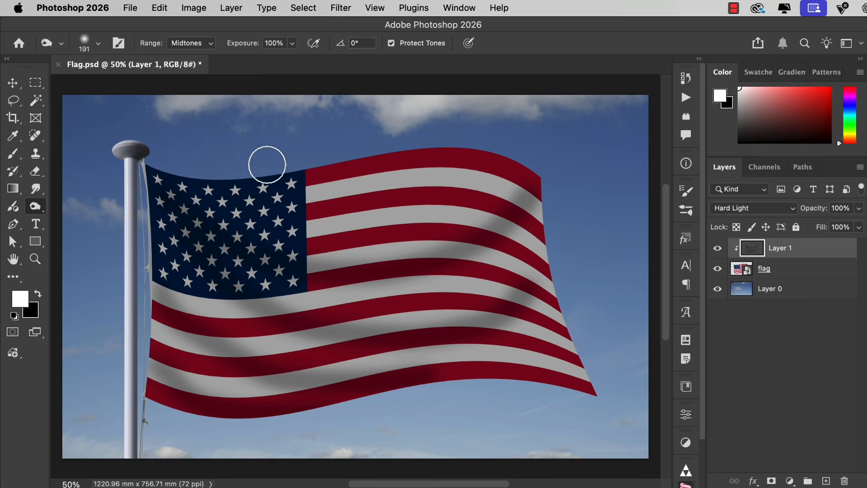
mouse_move(242, 184)
mouse_down()
mouse_move(306, 208)
mouse_move(381, 214)
mouse_move(432, 202)
mouse_move(526, 151)
mouse_up()
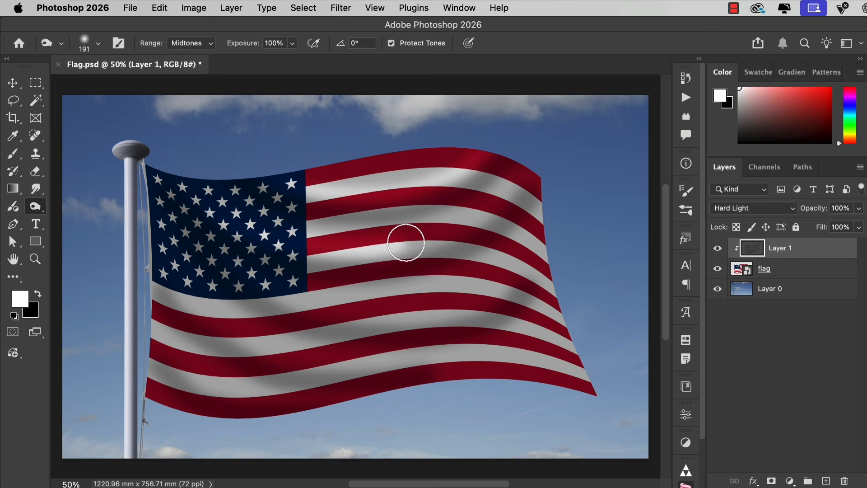
Brighten the ridges between the dark folds with curved highlight strokes reaching the flag's free edge and lower corner
drag(406, 243, 524, 176)
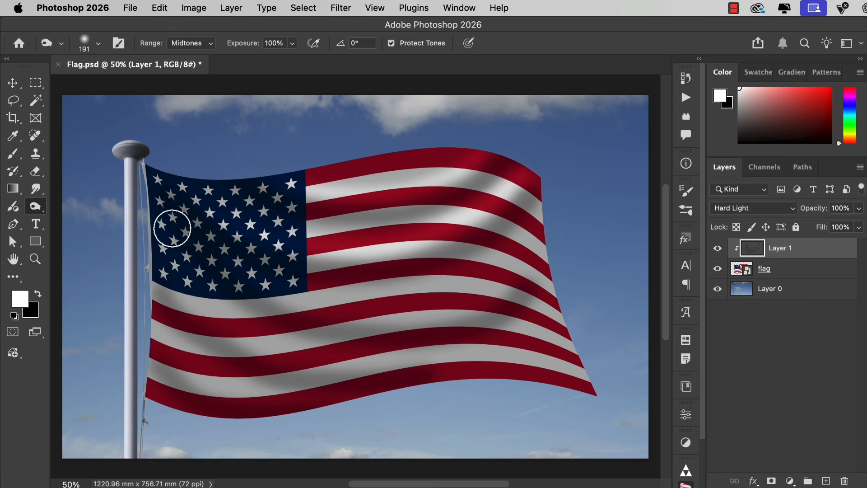
mouse_move(252, 273)
mouse_down()
mouse_move(395, 312)
mouse_move(475, 293)
mouse_move(546, 234)
mouse_up()
mouse_move(141, 263)
mouse_down()
mouse_move(289, 351)
mouse_move(400, 354)
mouse_move(483, 336)
mouse_move(564, 338)
mouse_up()
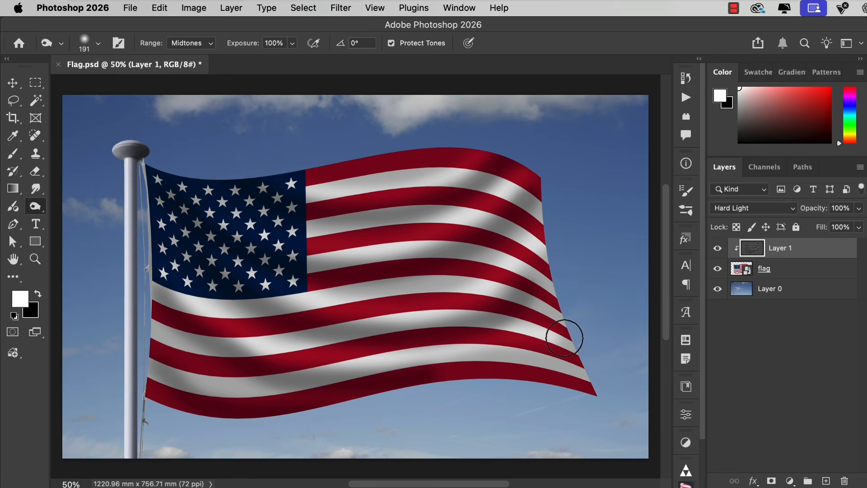
mouse_move(142, 327)
mouse_down()
mouse_move(201, 372)
mouse_move(265, 404)
mouse_move(408, 393)
mouse_move(443, 399)
mouse_move(419, 375)
mouse_move(532, 373)
mouse_move(585, 390)
mouse_up()
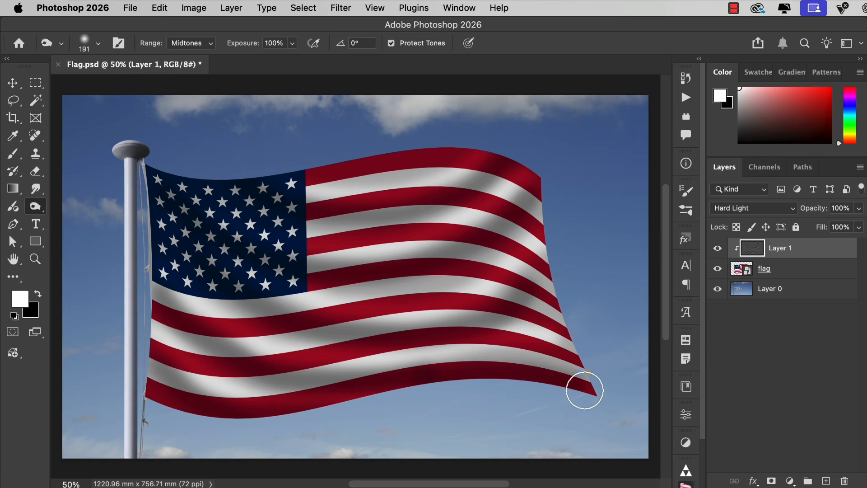
mouse_move(459, 364)
mouse_down()
mouse_move(525, 359)
mouse_move(595, 379)
mouse_up()
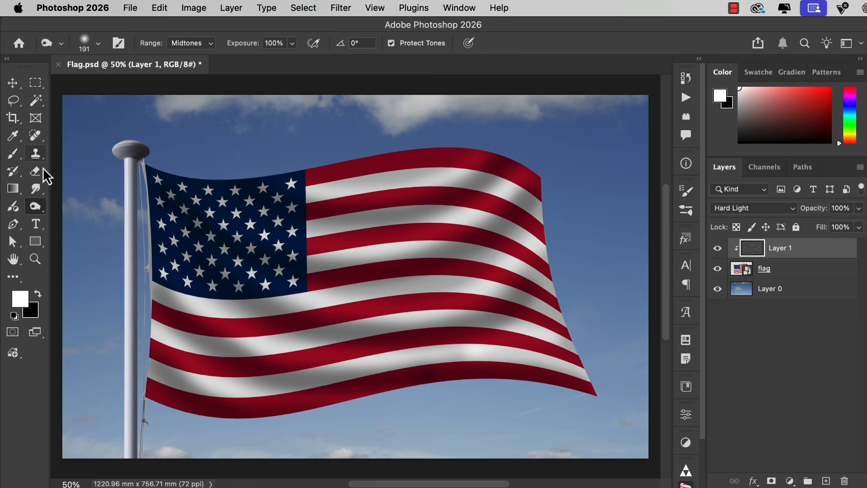
Smudge the painted highlights and shadows into finer, irregular fabric wrinkles with the Smudge tool at 80% strength
click(34, 189)
right_click(37, 194)
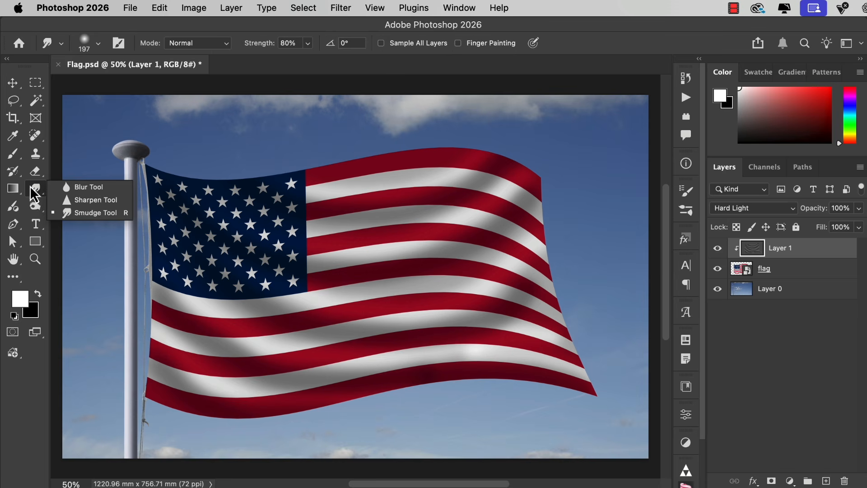
click(68, 213)
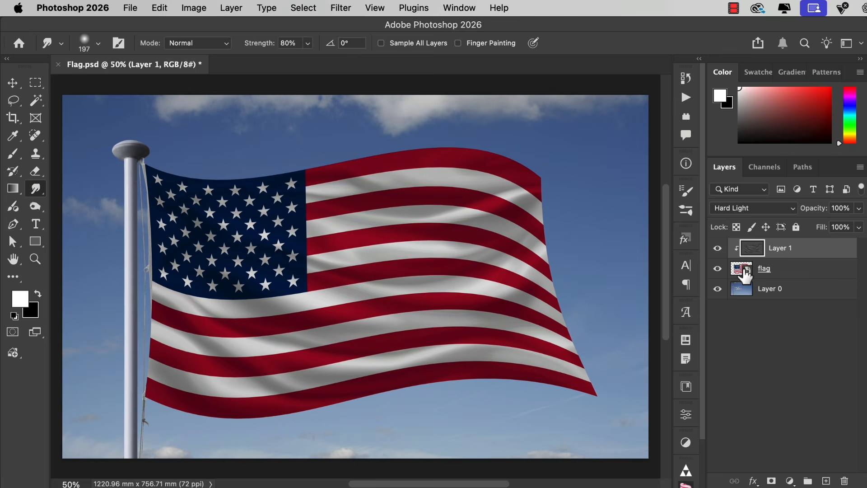
Open the flag layer's smart object contents and paste the Union Jack over the American flag
click(744, 272)
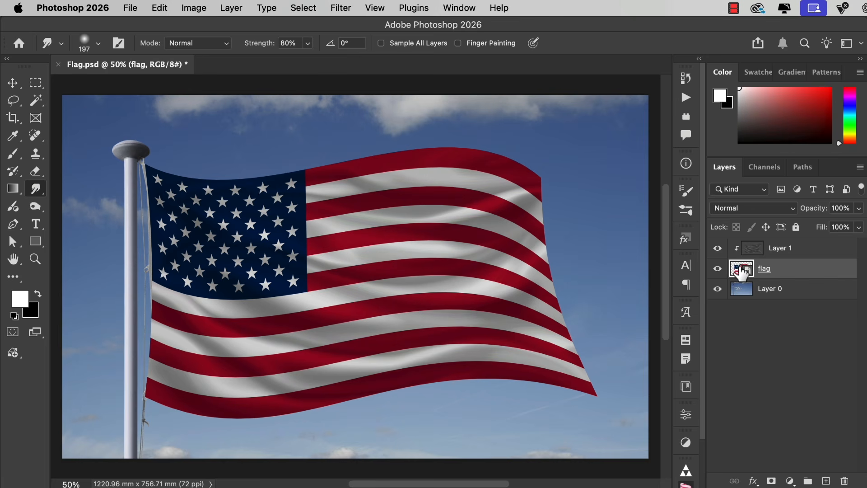
double_click(740, 272)
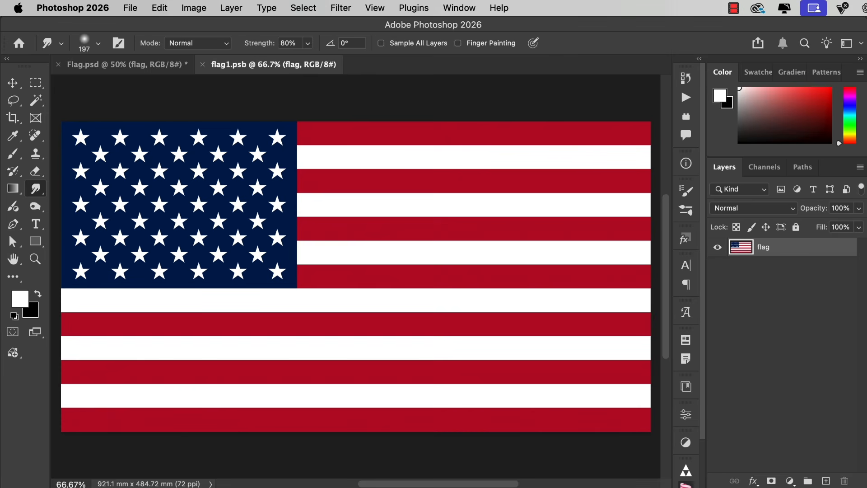
key(super+v)
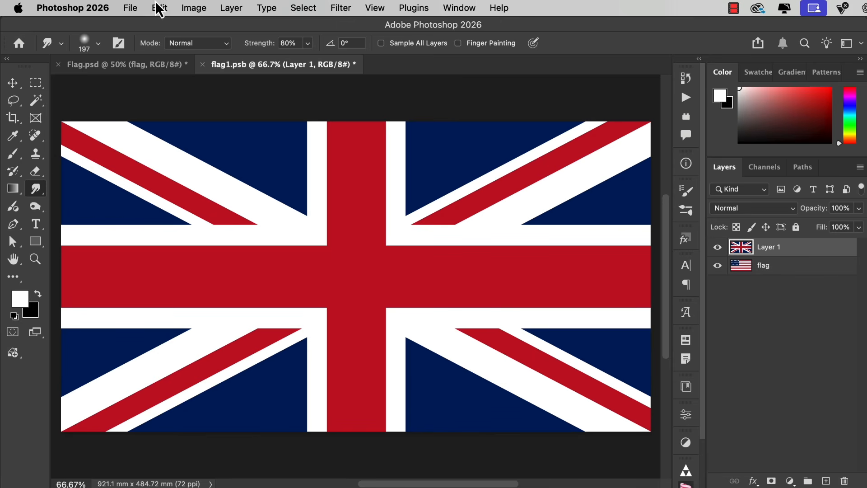
Save the edited smart object contents and close them to return to the Flag.psd composition
click(131, 7)
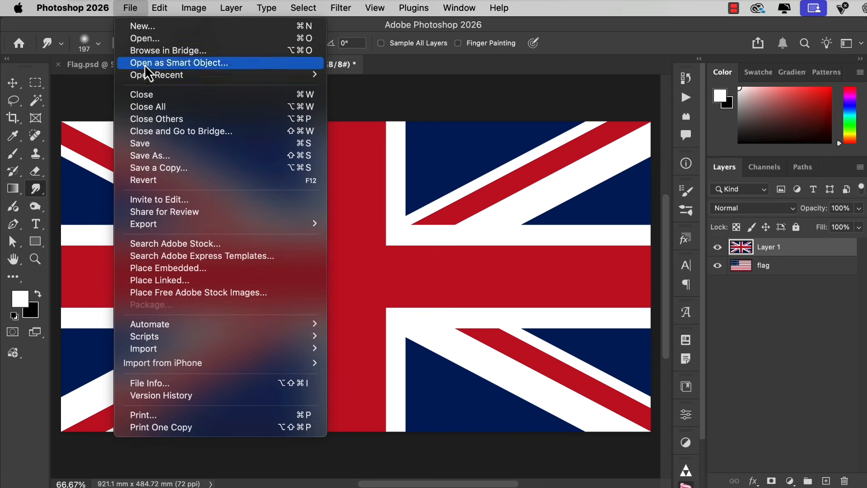
click(161, 143)
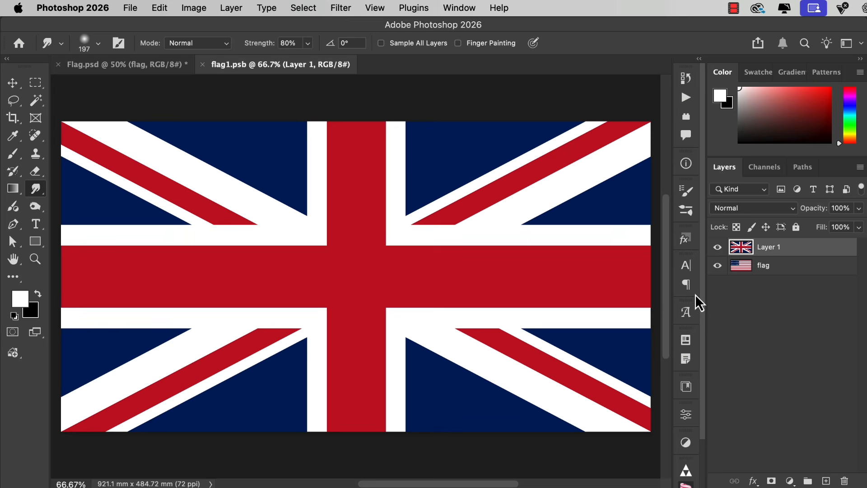
click(202, 65)
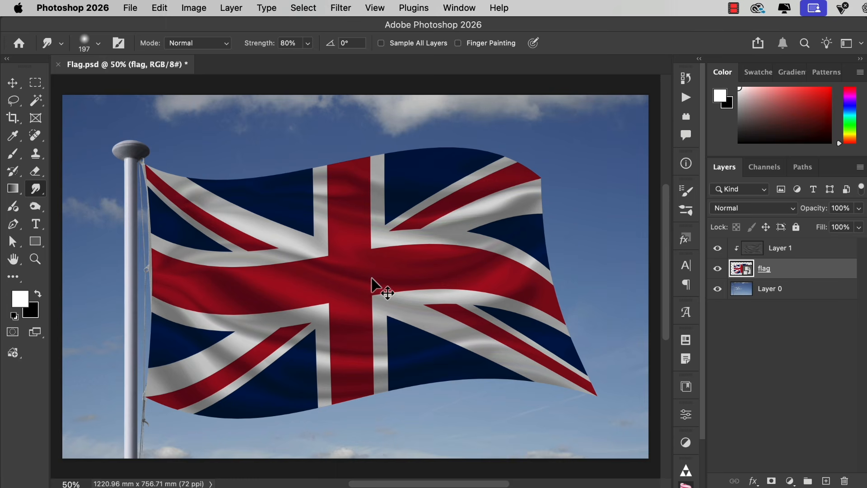
Reopen the warp on the flag layer, straighten the upper part of its free edge, and lower the bottom edge's curve slightly
key(super+t)
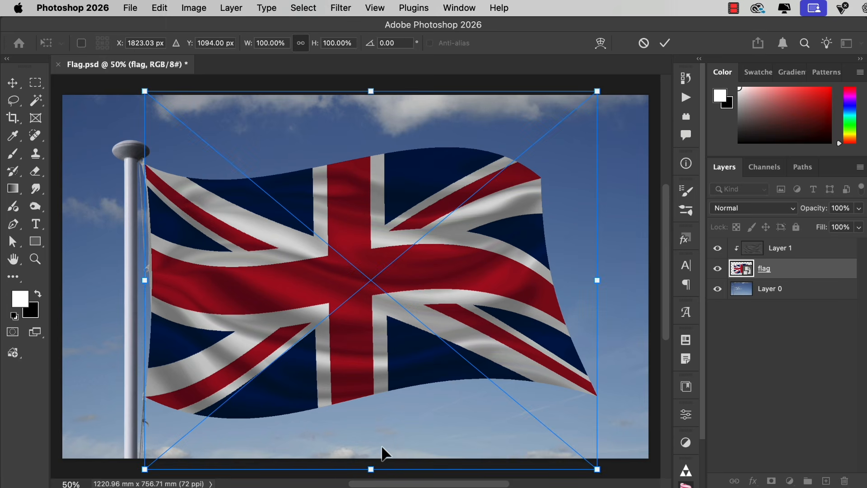
click(600, 43)
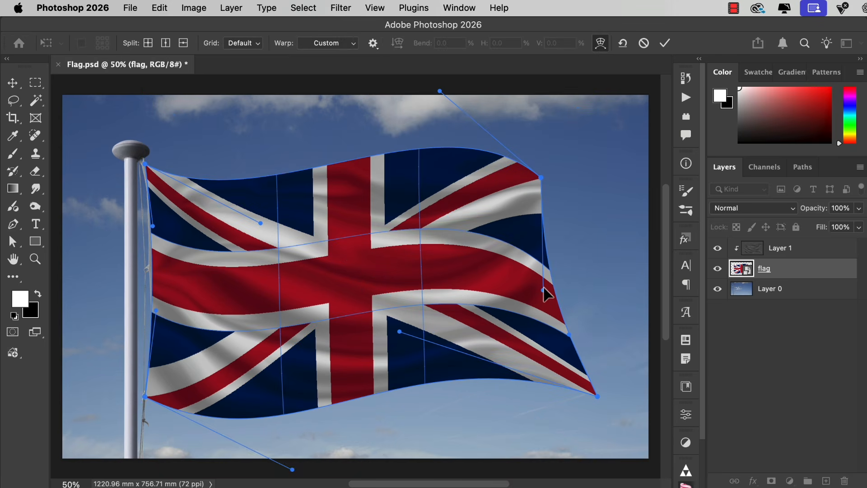
drag(543, 289, 554, 231)
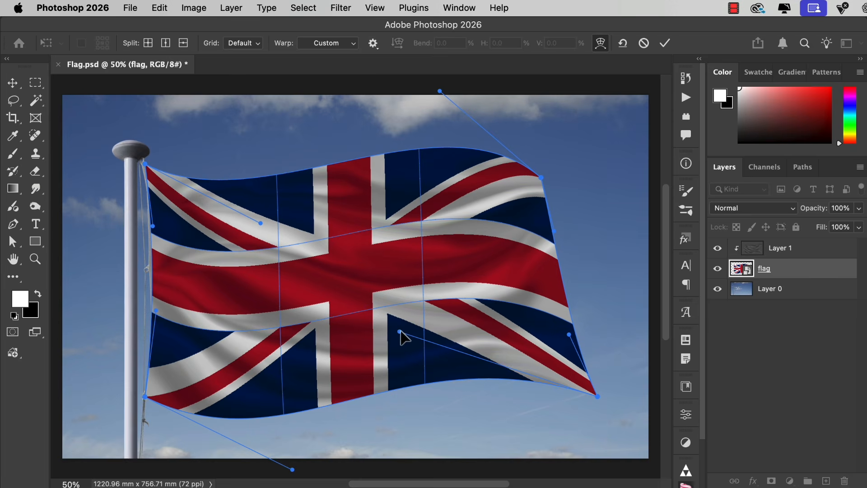
mouse_move(401, 332)
mouse_down()
mouse_move(400, 339)
mouse_move(434, 341)
mouse_move(401, 340)
mouse_up()
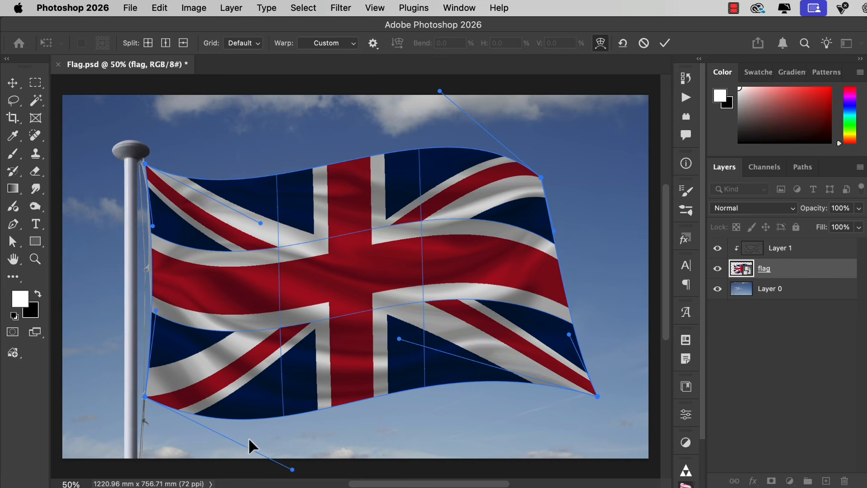
Refine the curves of the flag's pole-side, upper and lower edges with their warp handles and apply the warp
drag(156, 311, 152, 337)
drag(152, 226, 156, 249)
mouse_move(261, 223)
mouse_down()
mouse_move(256, 243)
mouse_move(267, 235)
mouse_up()
mouse_move(398, 343)
mouse_down()
mouse_move(389, 345)
mouse_move(396, 332)
mouse_up()
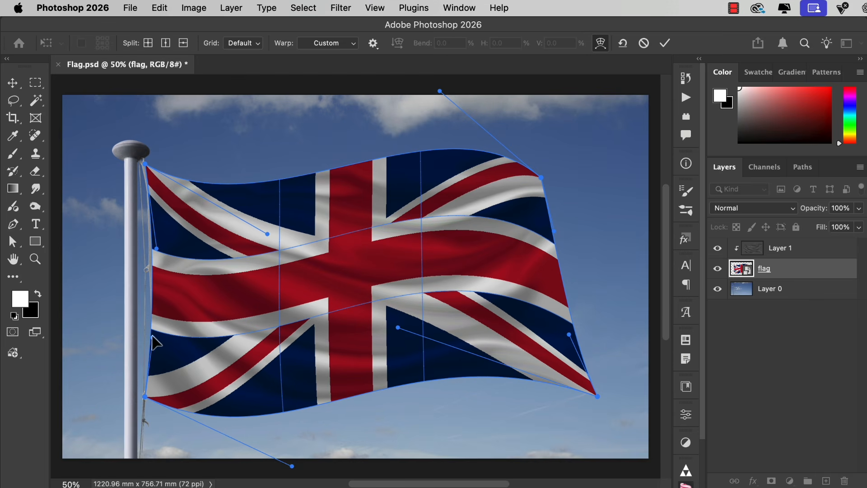
drag(152, 335, 148, 345)
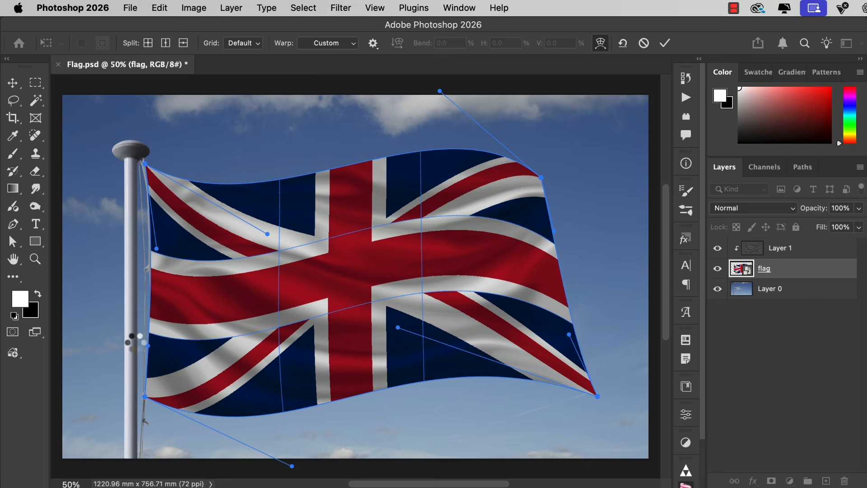
key(Return)
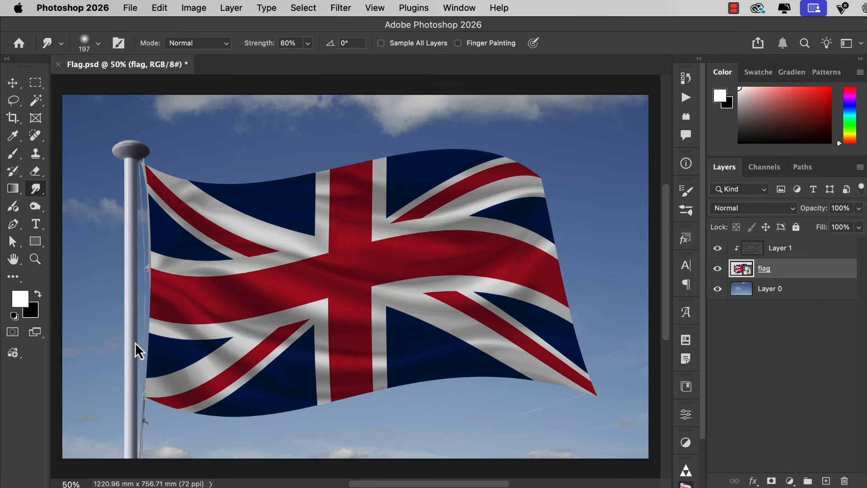